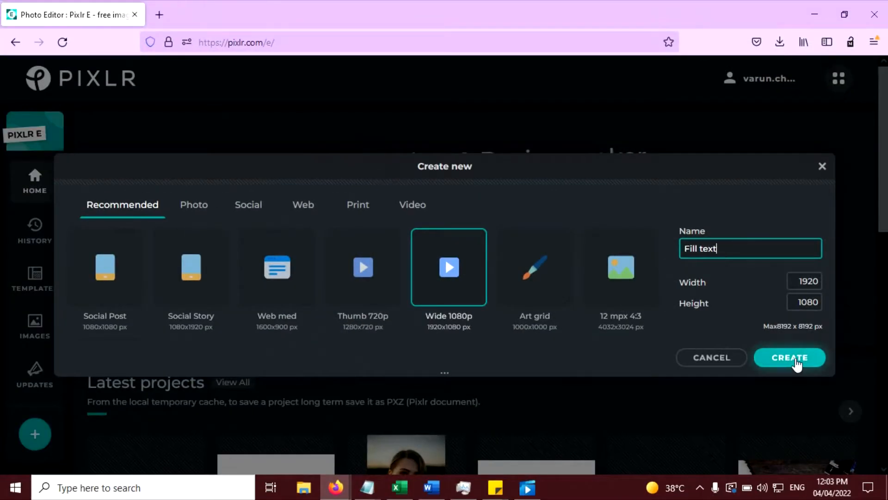
Step: Create the 1920 x 1080 px "Fill text" canvas and fill its layer with red (#EA1D1D)
left_click(795, 362)
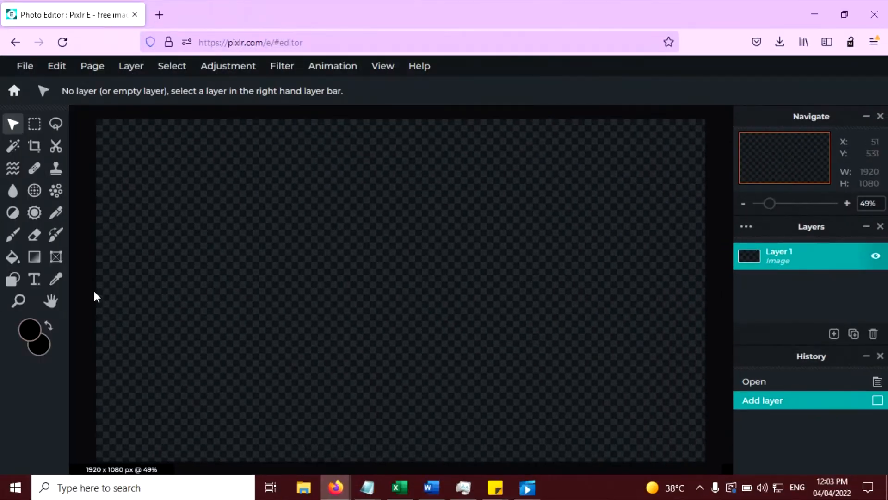
left_click(34, 323)
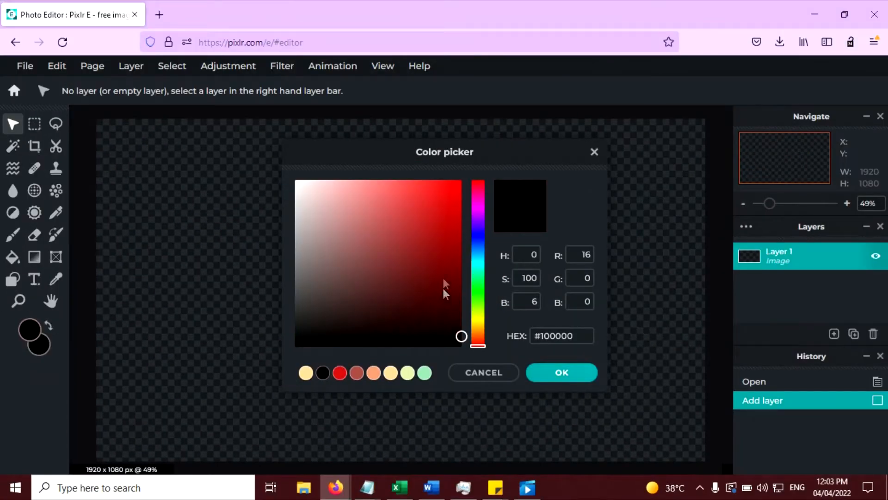
left_click_drag(443, 288, 457, 226)
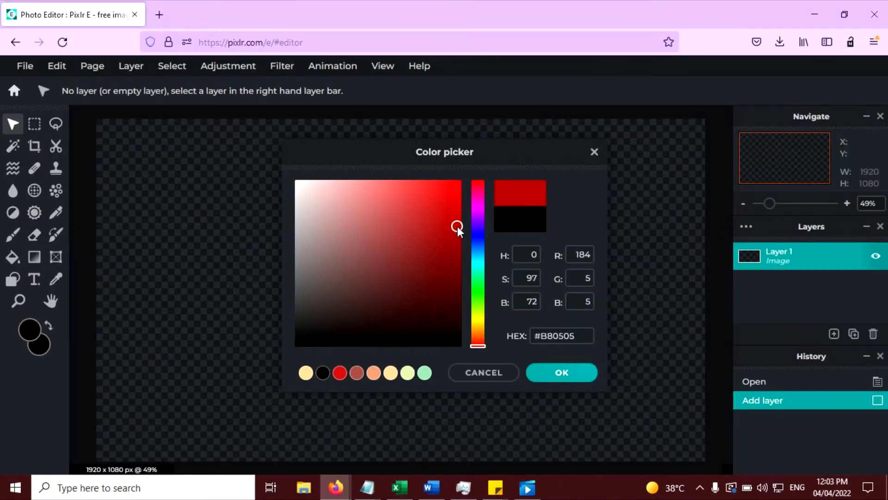
mouse_move(436, 286)
left_mouse_down()
mouse_move(447, 184)
mouse_move(454, 206)
mouse_move(454, 196)
mouse_move(440, 194)
left_mouse_up()
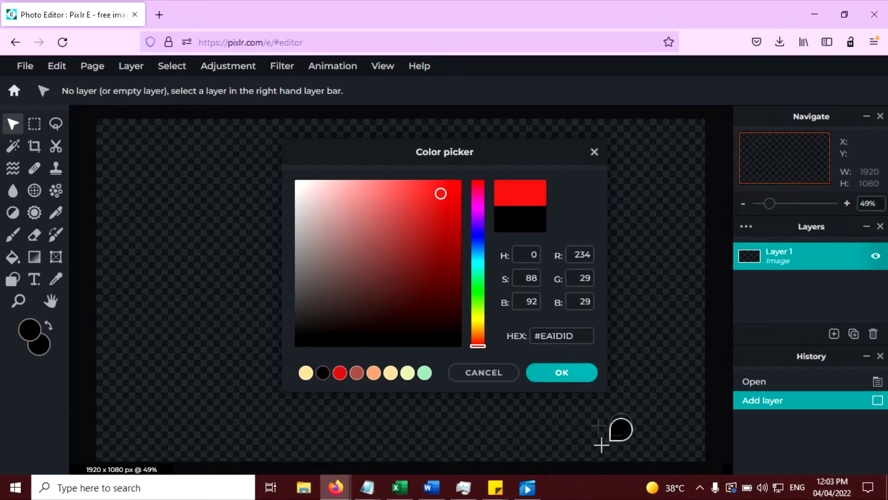
left_click(562, 374)
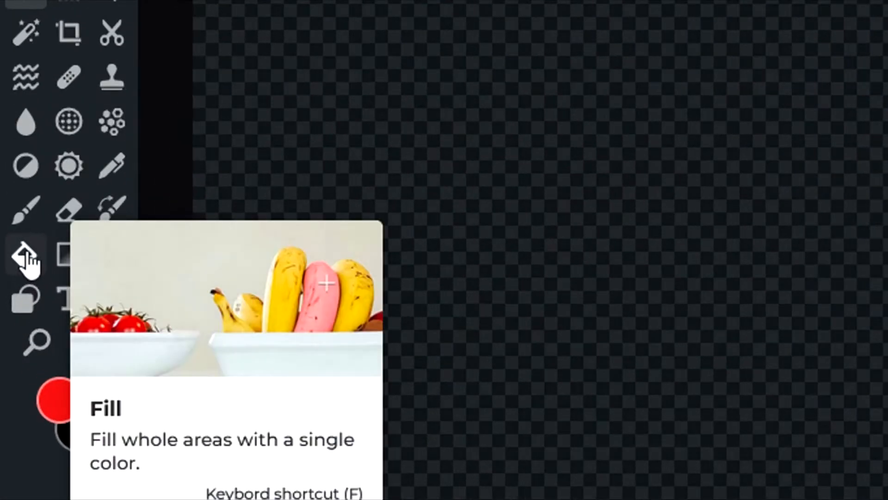
left_click(27, 259)
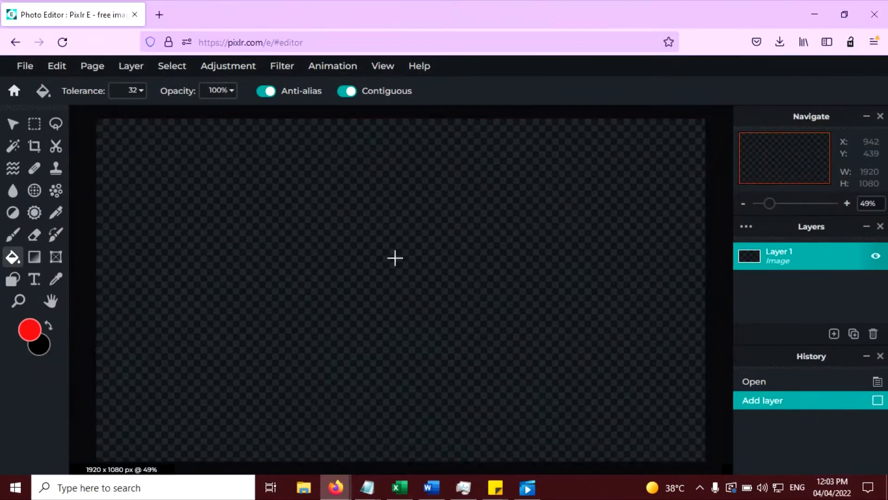
left_click(395, 257)
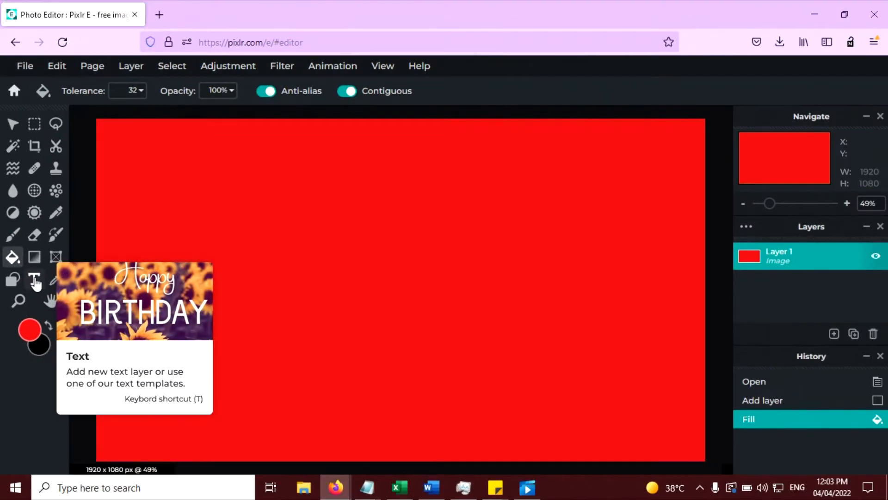
Step: Add a new text layer reading "NATURE" over the red background
left_click(35, 280)
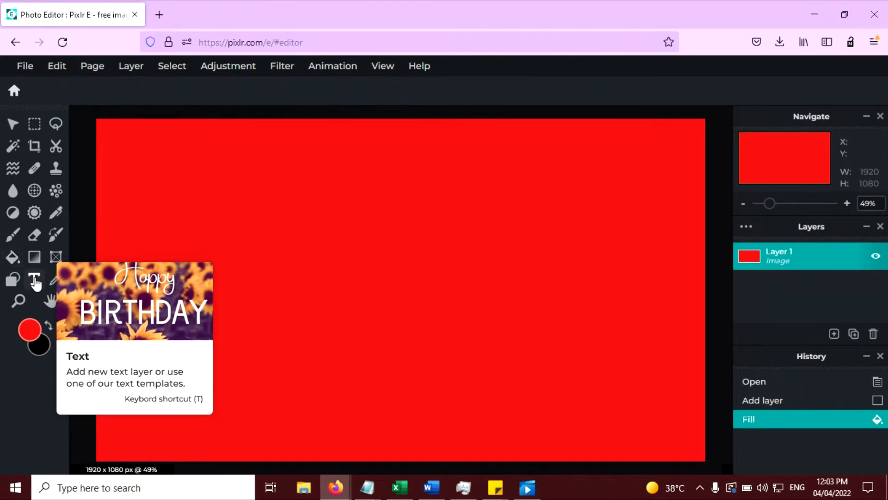
left_click(210, 245)
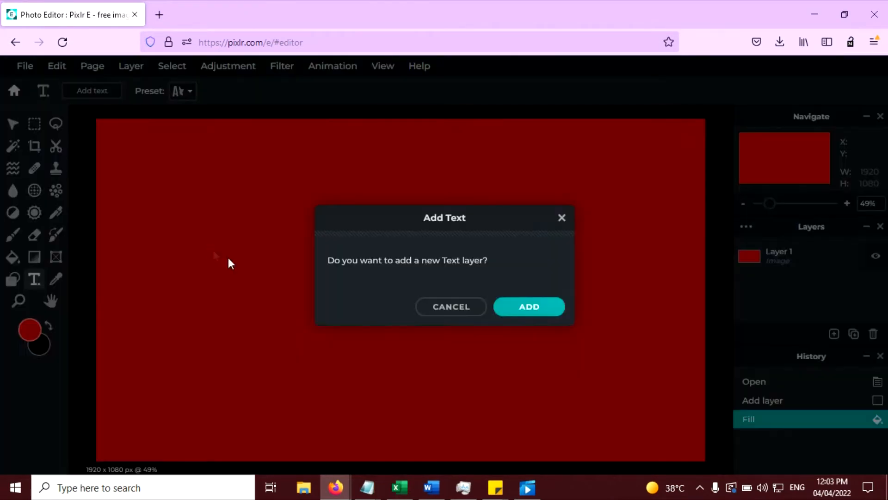
left_click(503, 309)
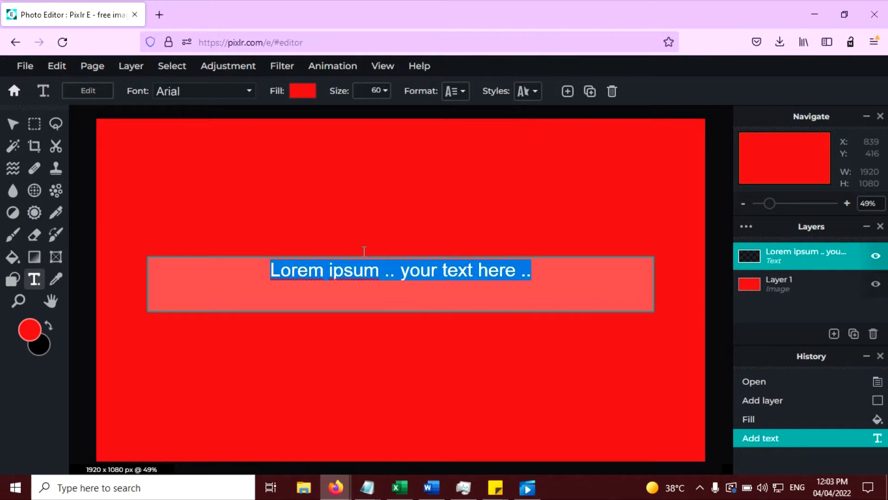
type("NATURE")
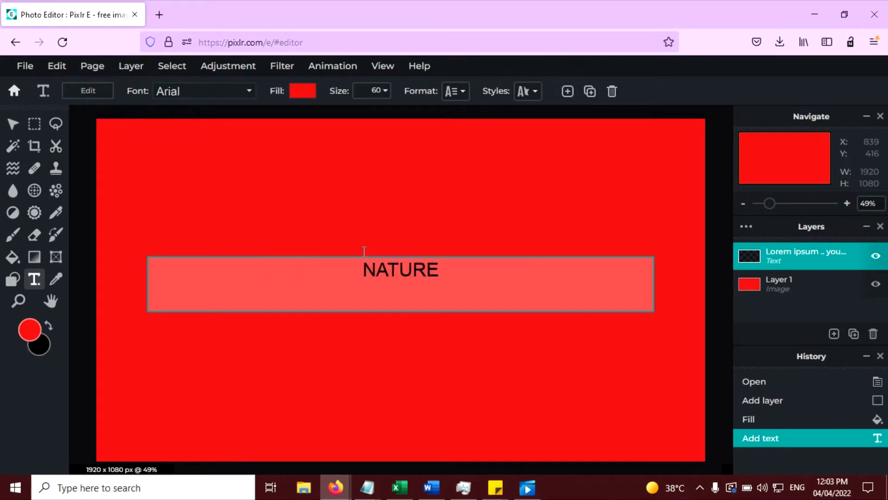
Step: Change the fill colour of the NATURE text to white
key("ctrl+a")
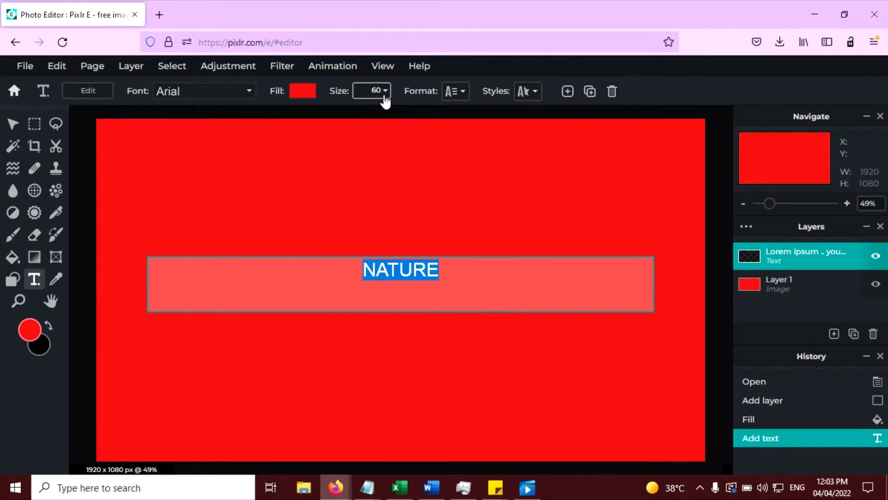
left_click(388, 105)
double_click(399, 264)
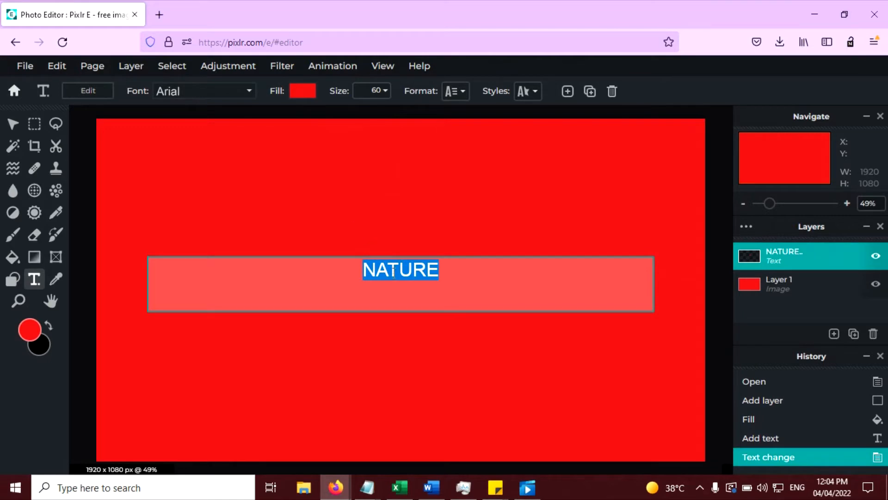
left_click(382, 274)
left_click_drag(364, 271, 482, 278)
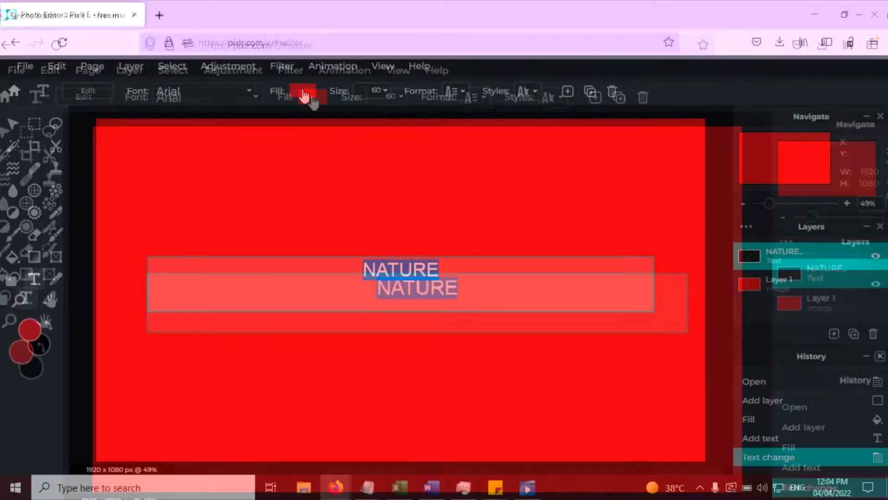
left_click(351, 123)
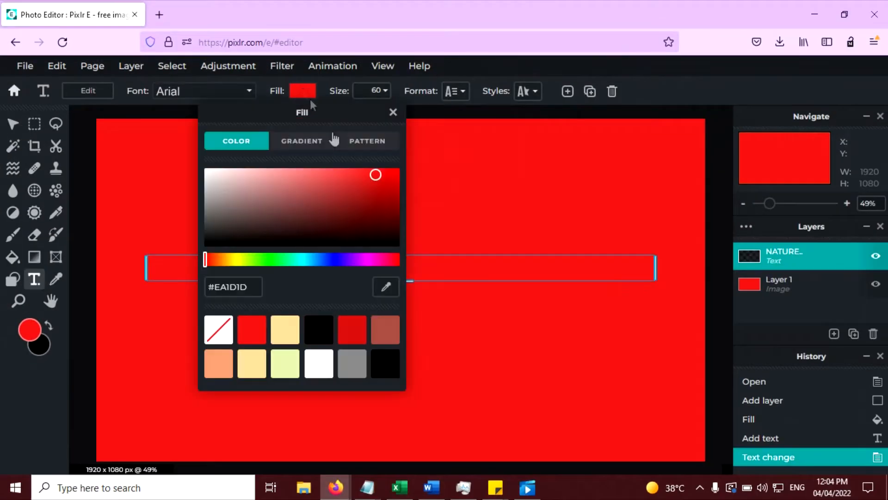
left_click_drag(329, 201, 152, 153)
left_click(343, 257)
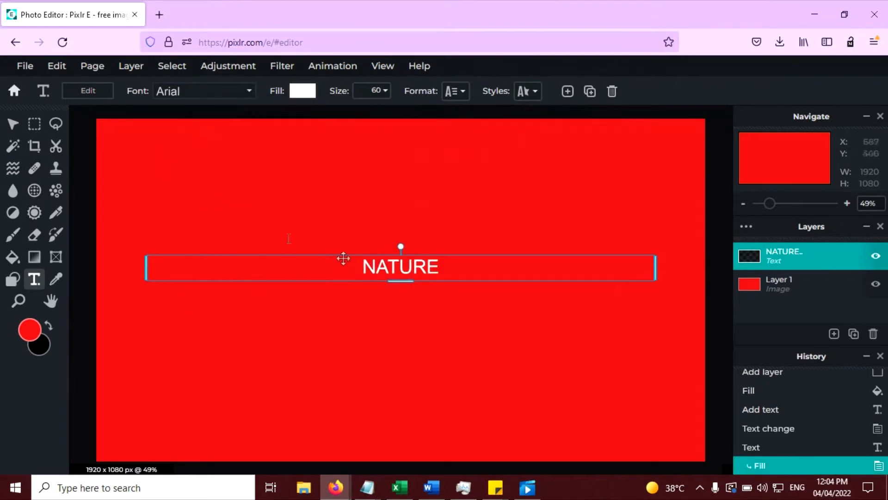
Step: Set the NATURE text size to 400 and move it up to the middle of the canvas
double_click(379, 268)
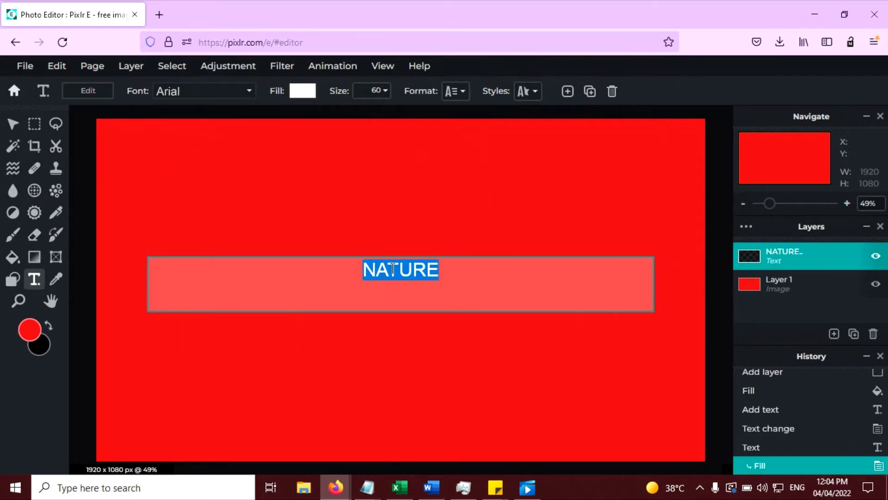
left_click(375, 101)
left_click(375, 92)
left_click_drag(304, 118, 339, 119)
left_click_drag(383, 302, 387, 257)
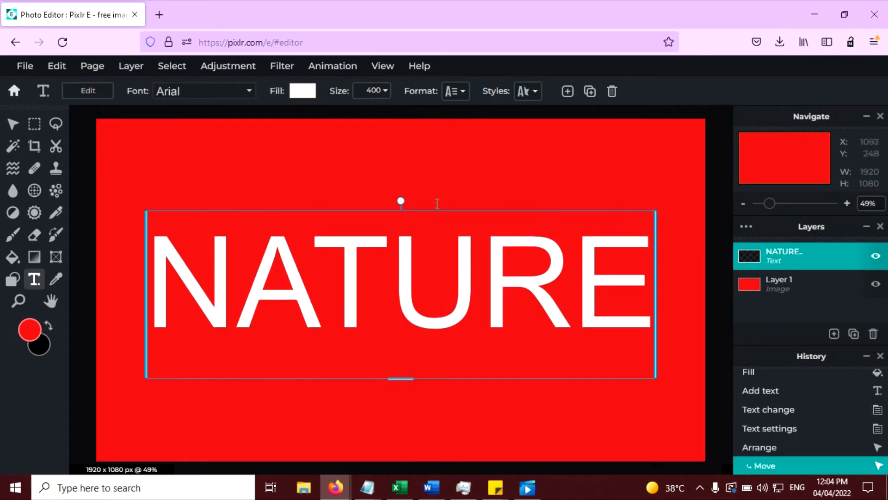
Step: Make the NATURE text bold, change its font to Daddy Day, and adjust its position on the canvas
left_click(460, 90)
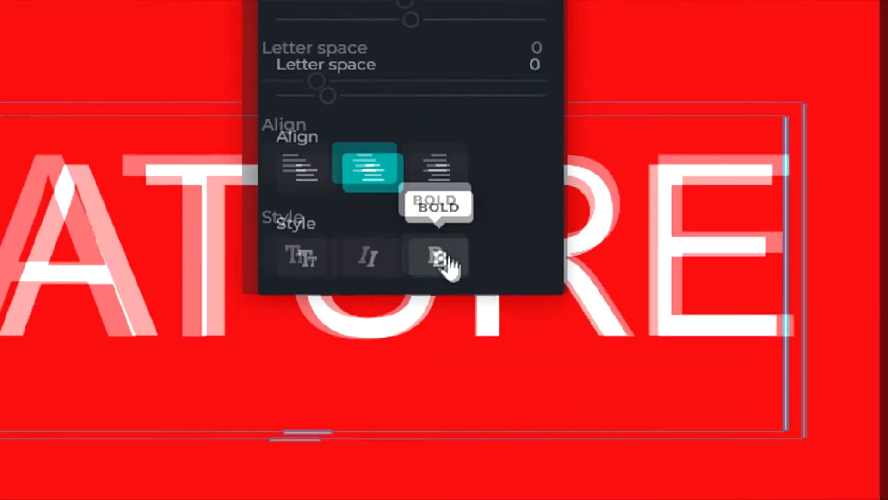
left_click(476, 293)
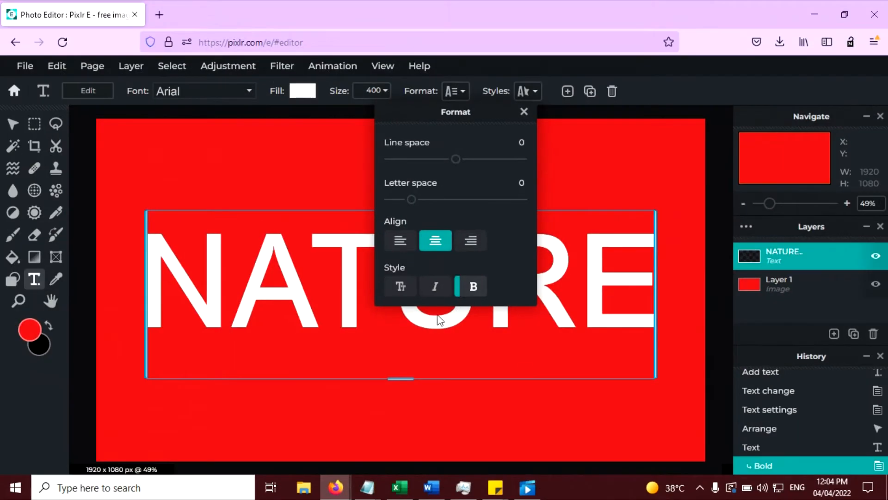
left_click(207, 90)
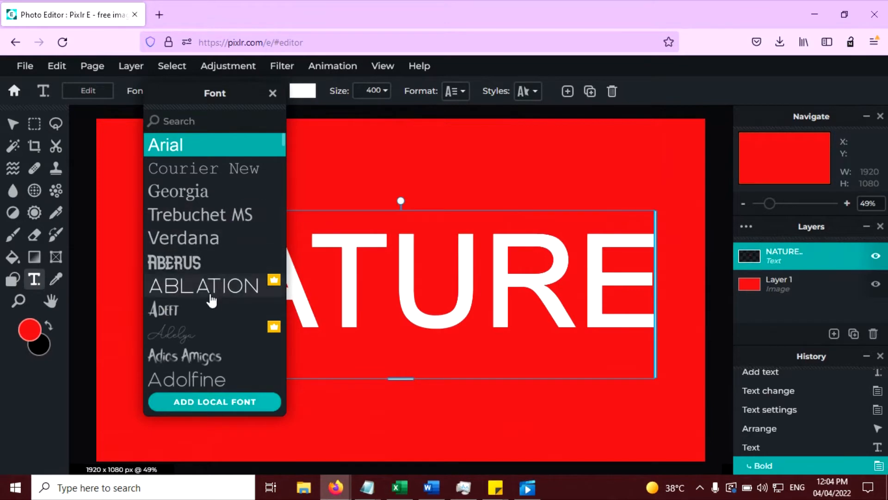
scroll(212, 298, "down", 10)
scroll(215, 294, "down", 10)
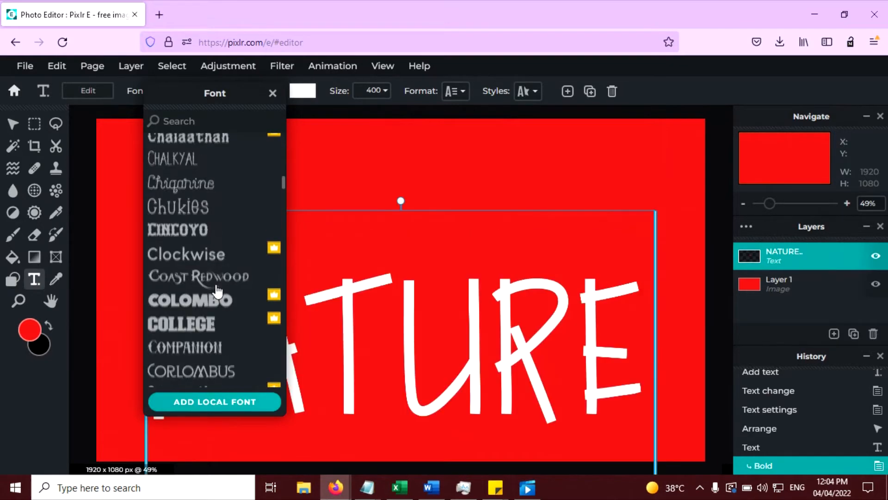
scroll(221, 287, "down", 2)
scroll(220, 288, "down", 10)
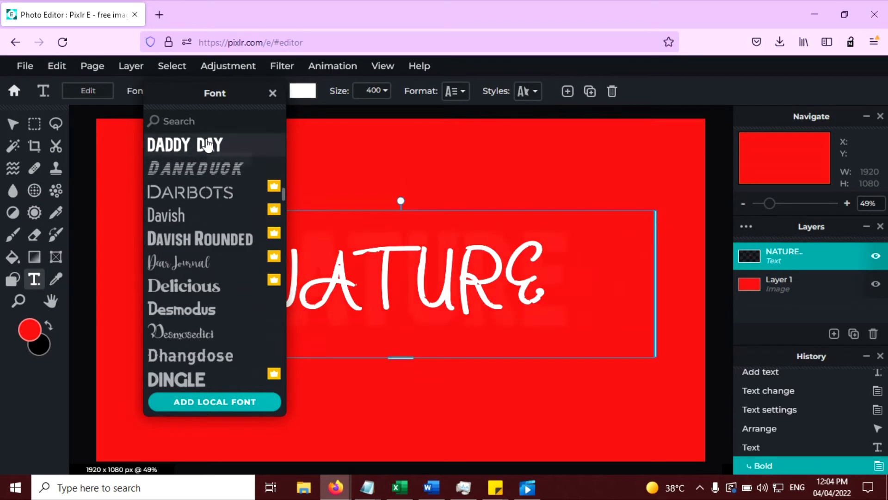
left_click(208, 146)
left_click_drag(383, 283, 387, 288)
left_click(460, 190)
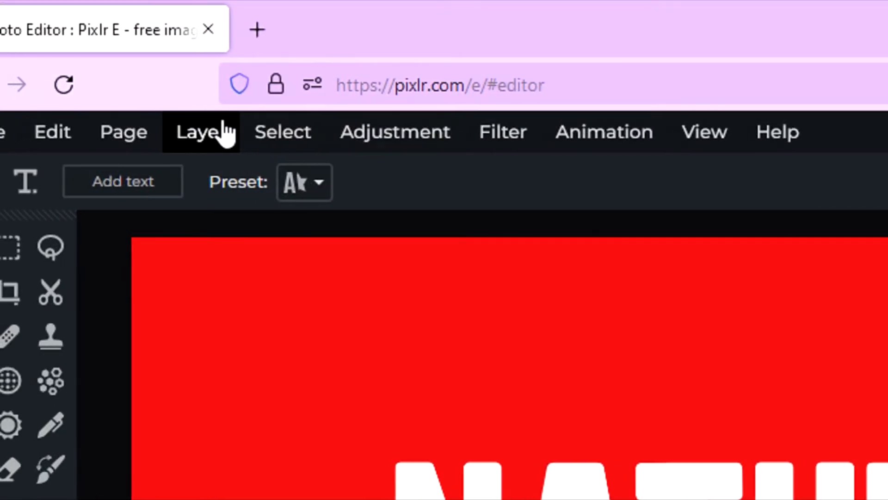
Step: Add the taxi-1574278_1920 image from Downloads as a layer and place the NATURE text layer above it
left_click(221, 133)
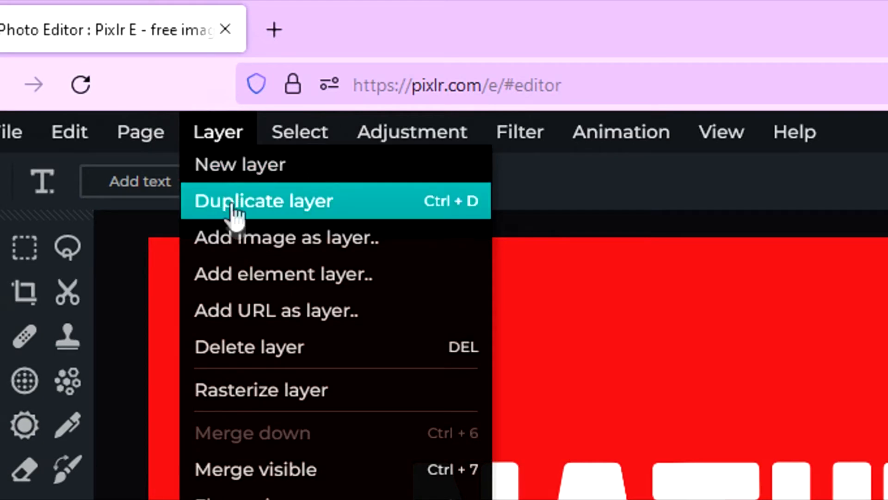
left_click(241, 241)
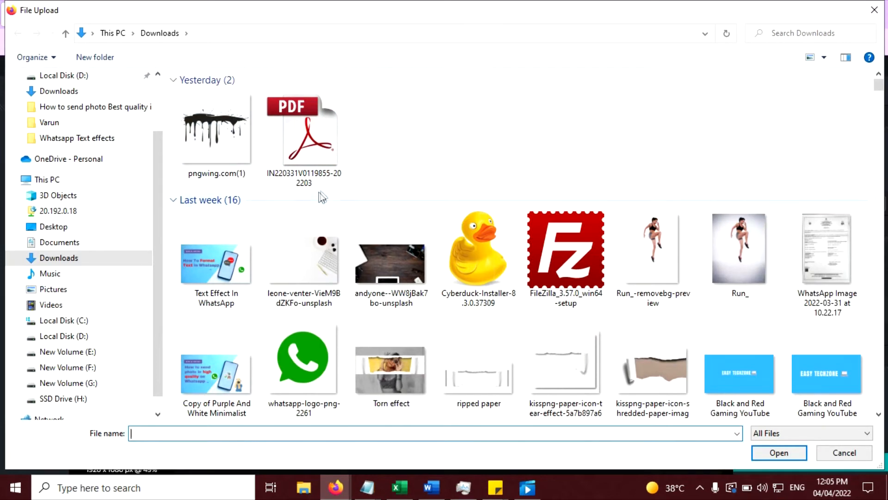
scroll(378, 182, "down", 15)
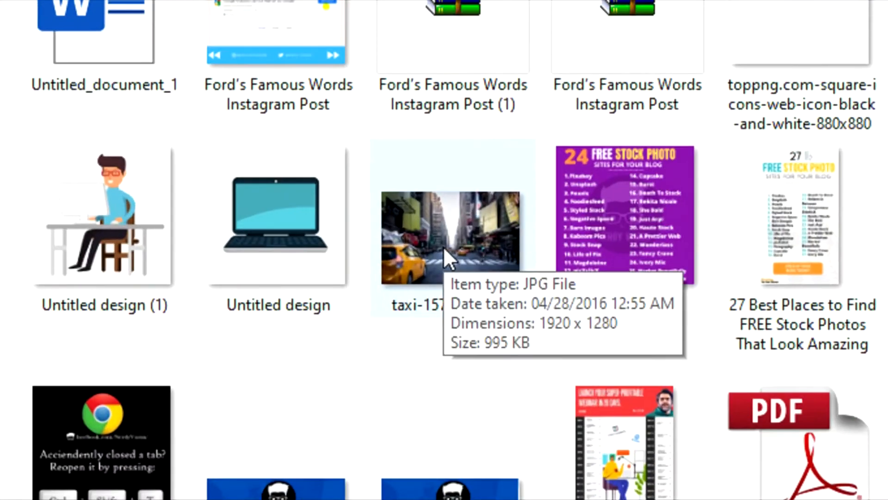
left_click(387, 243)
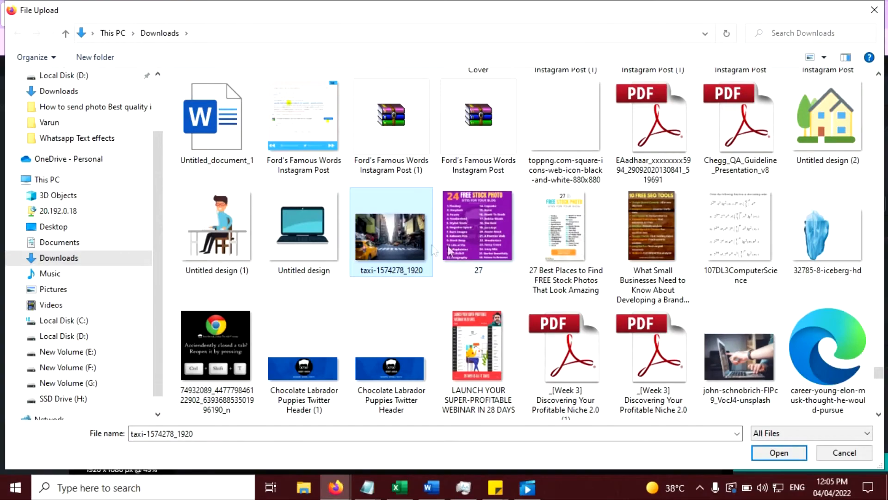
scroll(447, 246, "down", 5)
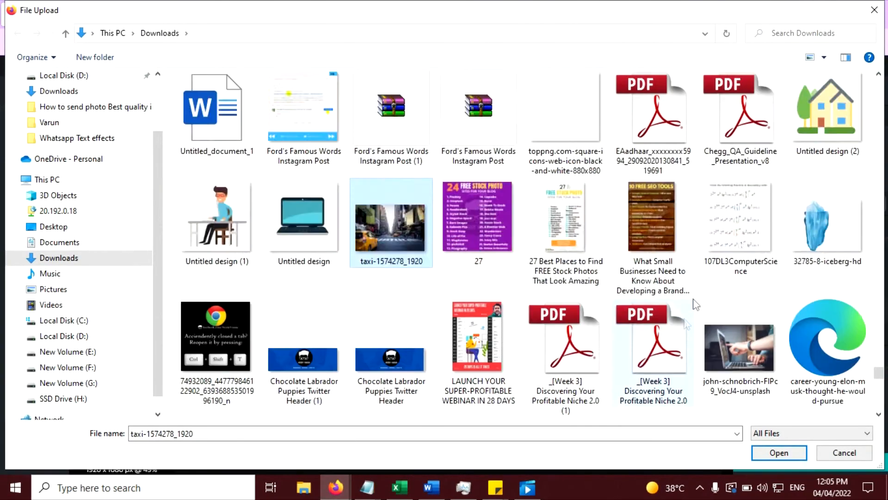
scroll(693, 299, "up", 2)
scroll(445, 285, "down", 2)
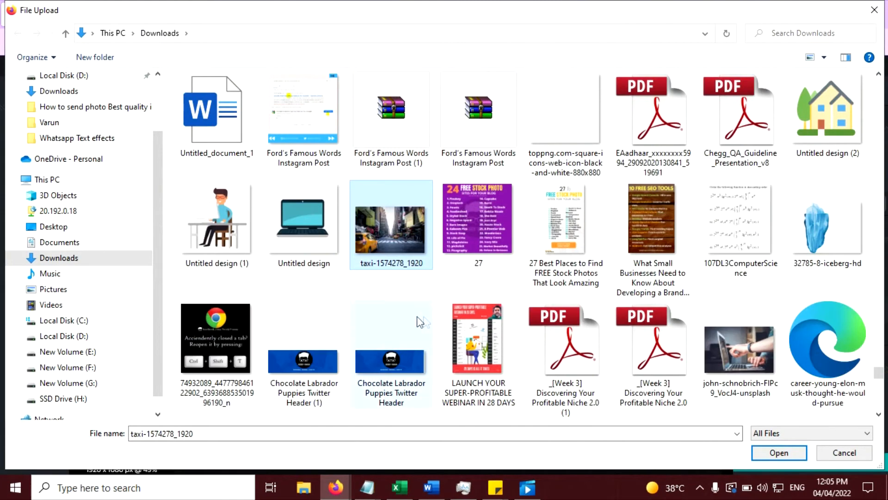
double_click(390, 212)
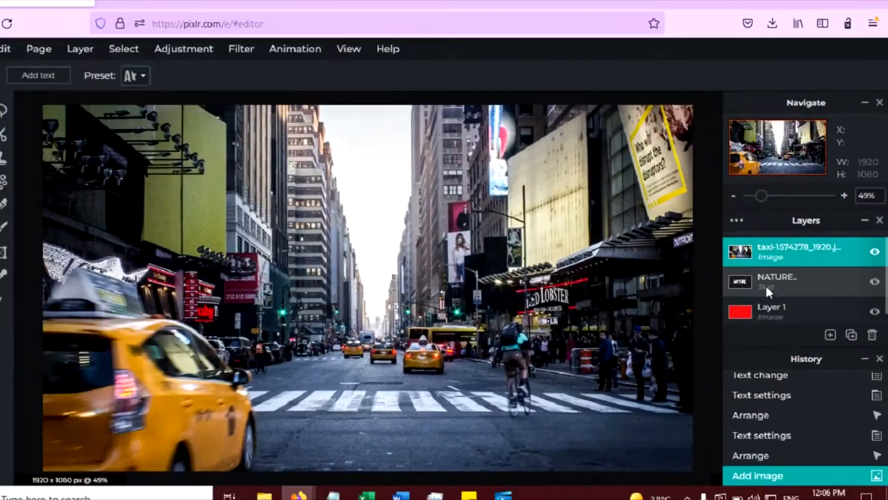
left_click(765, 284)
left_click_drag(775, 284, 779, 258)
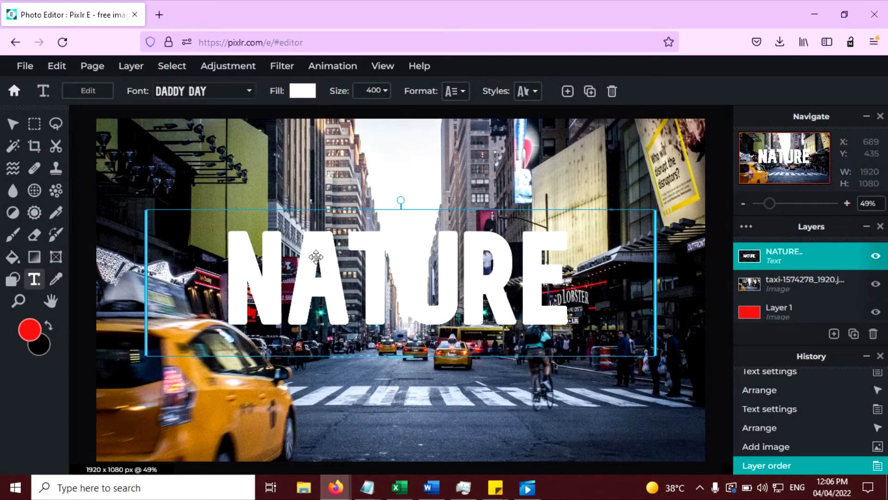
Step: Enlarge the NATURE text to size 515 and reposition it near the middle of the street photo
left_click_drag(339, 257, 334, 257)
left_click(365, 91)
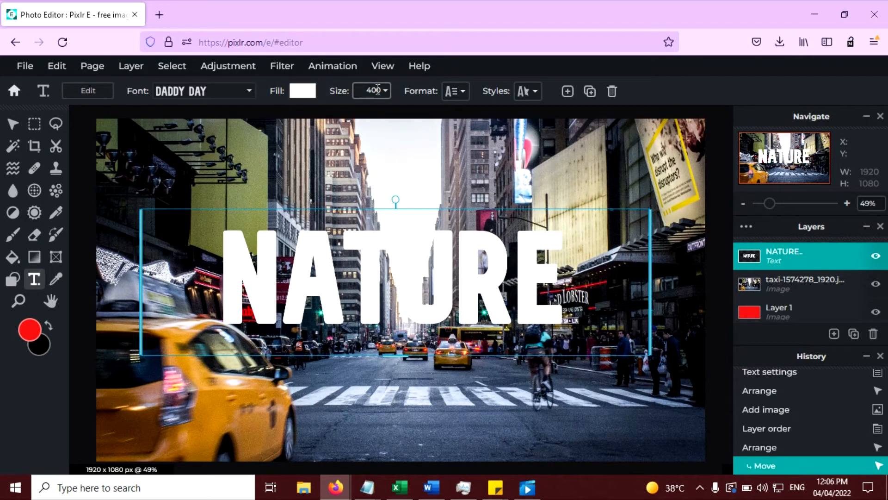
left_click_drag(339, 112, 347, 113)
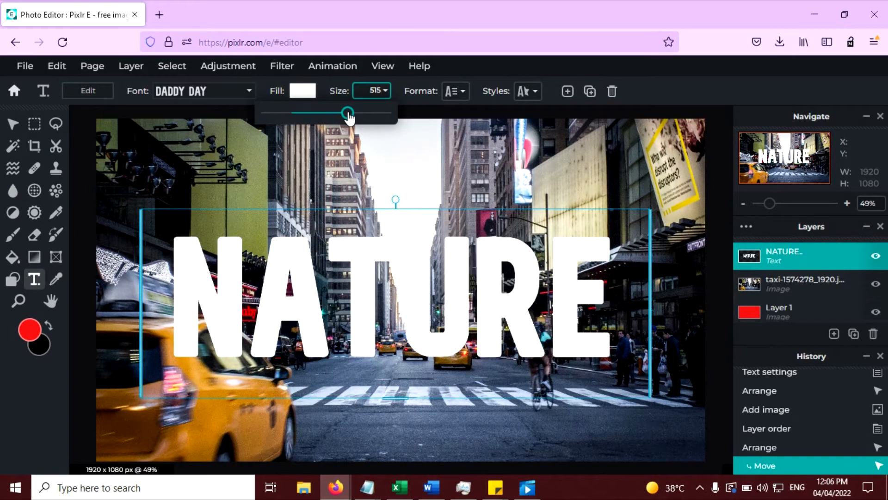
left_click_drag(396, 231, 395, 237)
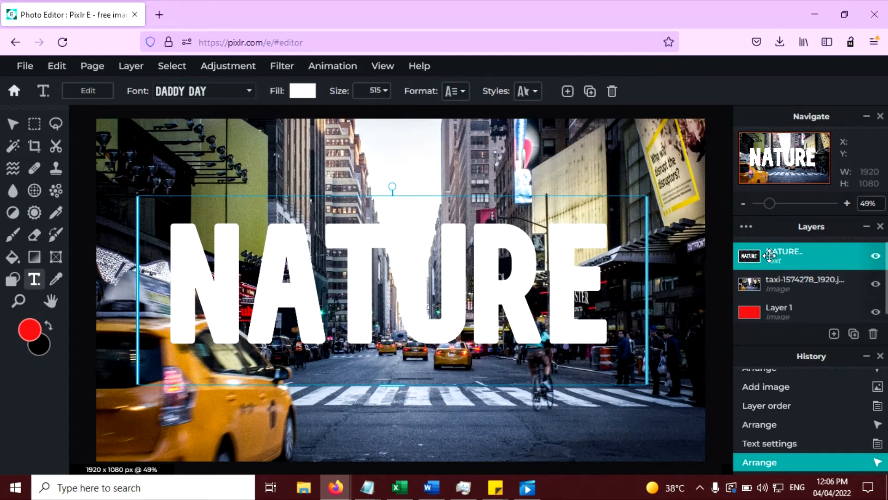
Step: Set the blend mode of the NATURE text layer to Mask so the street photo fills the letters
left_click(769, 255)
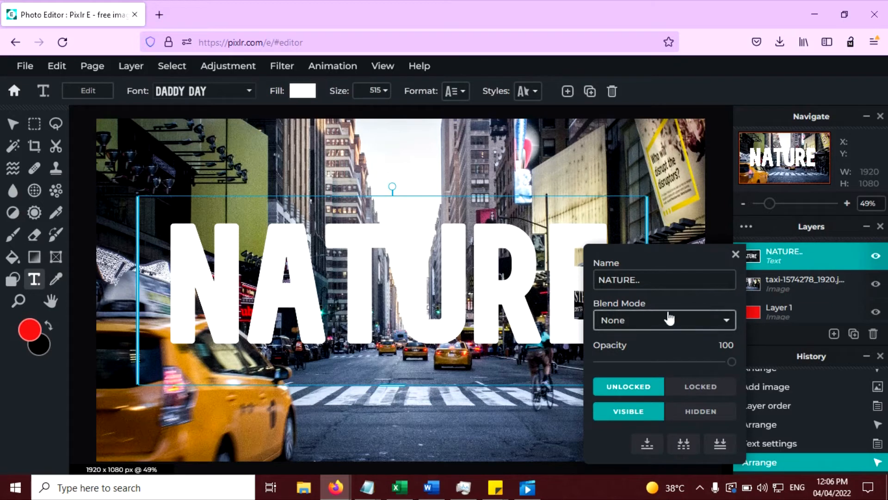
left_click(652, 323)
scroll(652, 282, "down", 3)
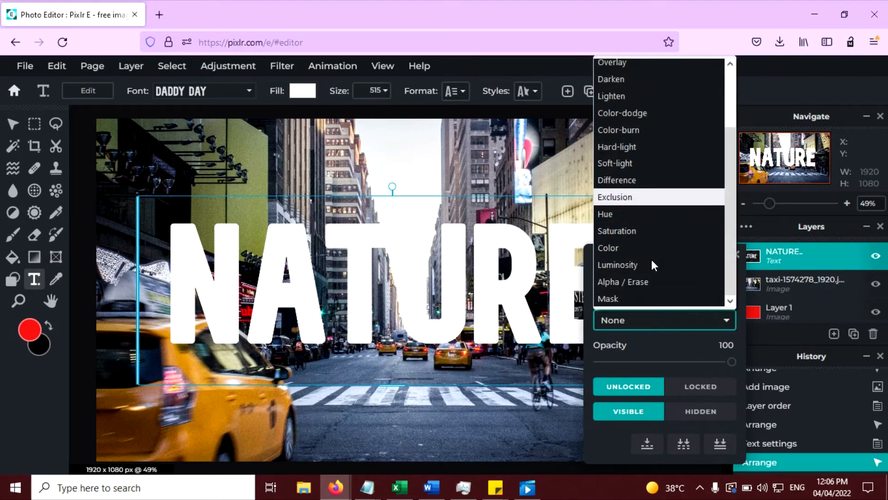
left_click(626, 293)
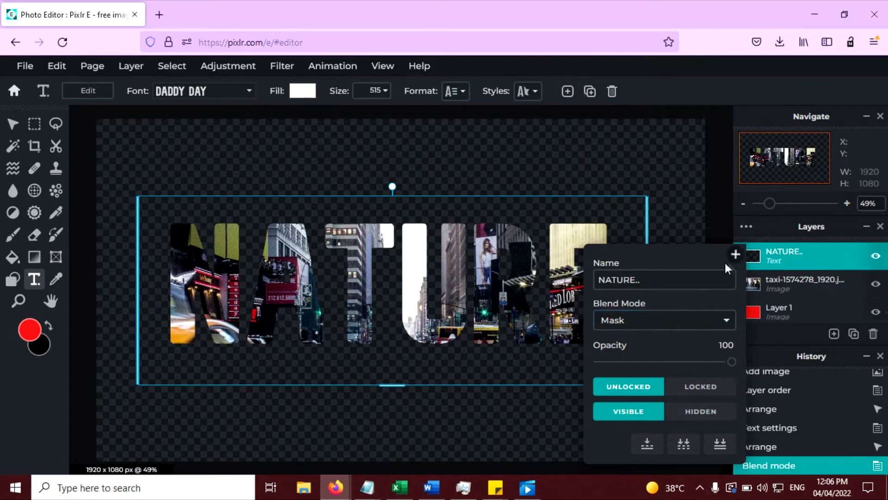
left_click(739, 257)
Step: Merge the masked NATURE text layer down into the taxi-1574278_1920 photo layer
left_click(764, 313)
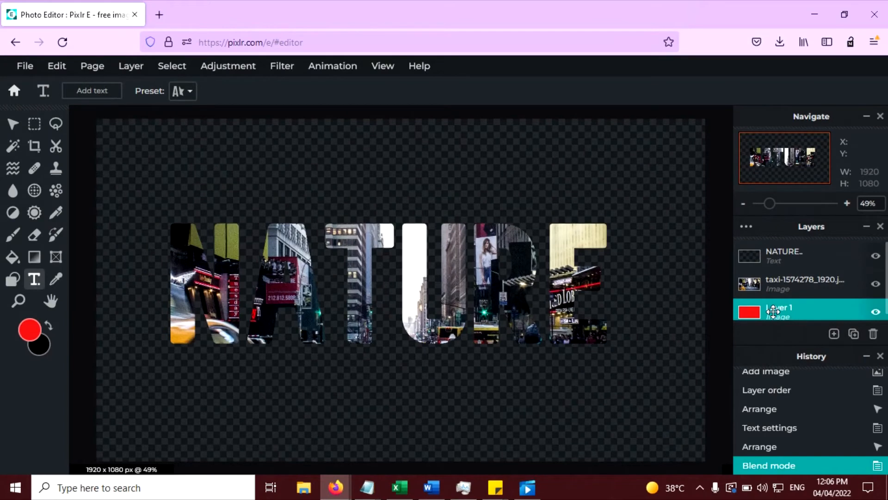
left_click(770, 256)
left_click(772, 283)
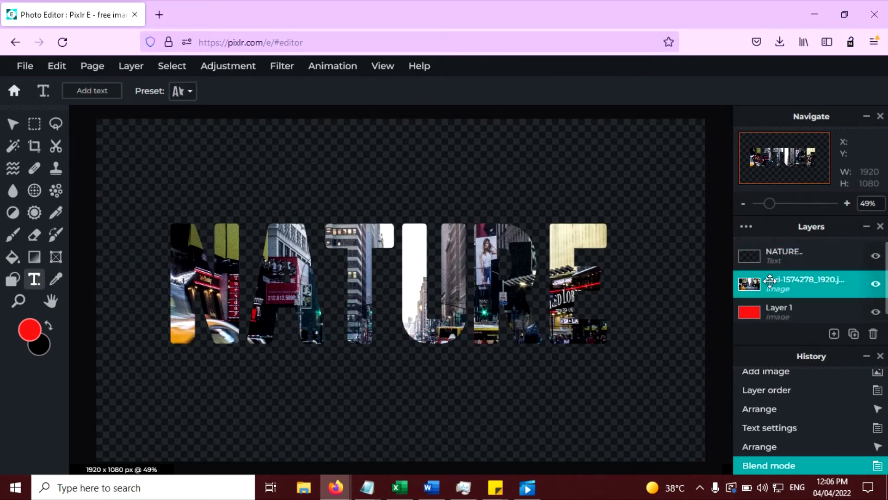
left_click(770, 257)
left_click(769, 257)
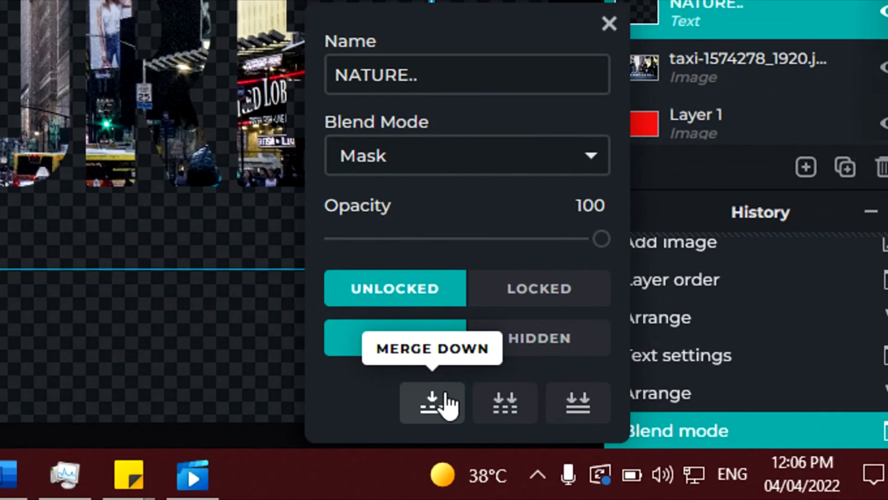
left_click(655, 453)
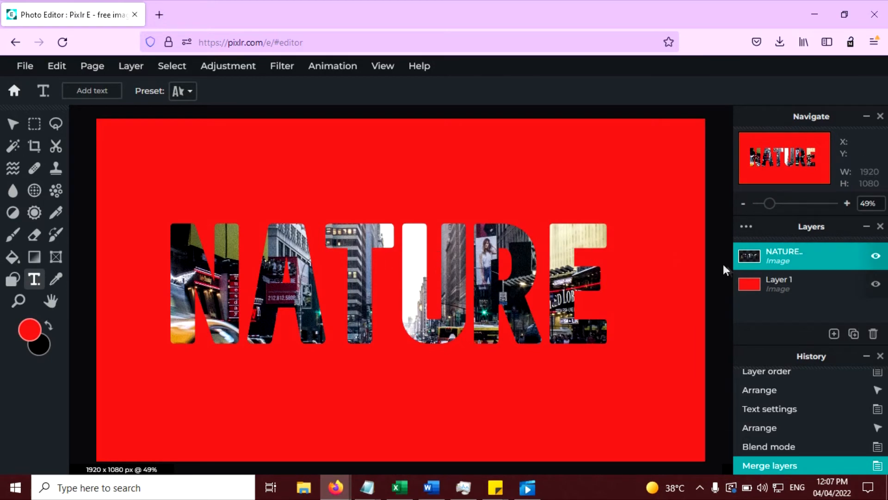
Step: Apply a white outer glow to the merged NATURE layer with 63% feather and 80% opacity, adjusting the glow size
left_click(280, 66)
mouse_move(290, 129)
left_click(345, 259)
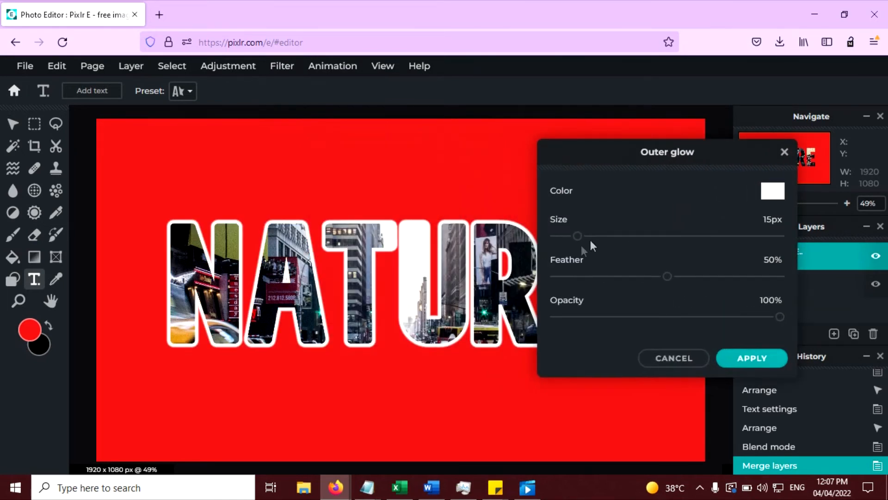
mouse_move(573, 242)
left_mouse_down()
mouse_move(560, 240)
mouse_move(564, 245)
left_mouse_up()
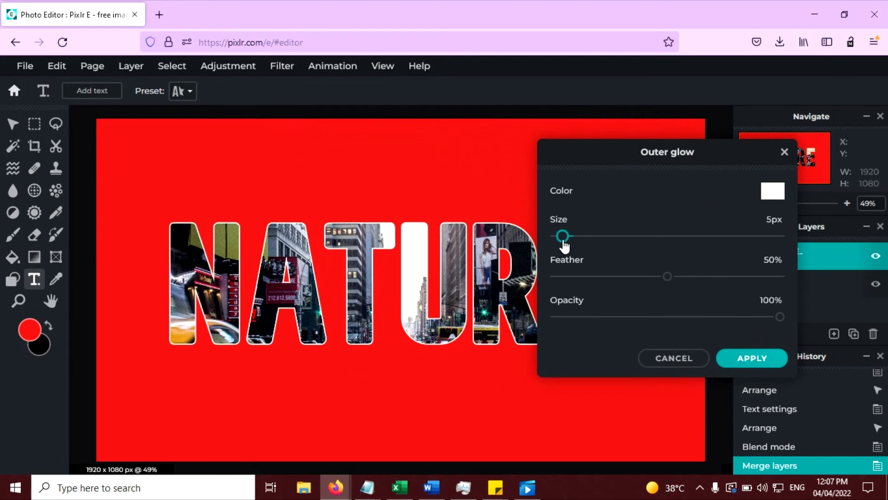
left_click_drag(649, 281, 698, 278)
left_click_drag(648, 318, 738, 319)
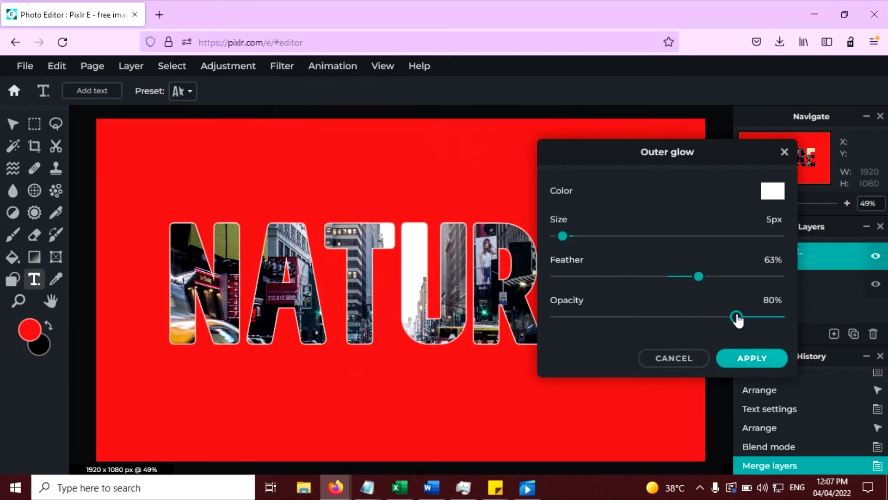
left_click_drag(590, 237, 576, 243)
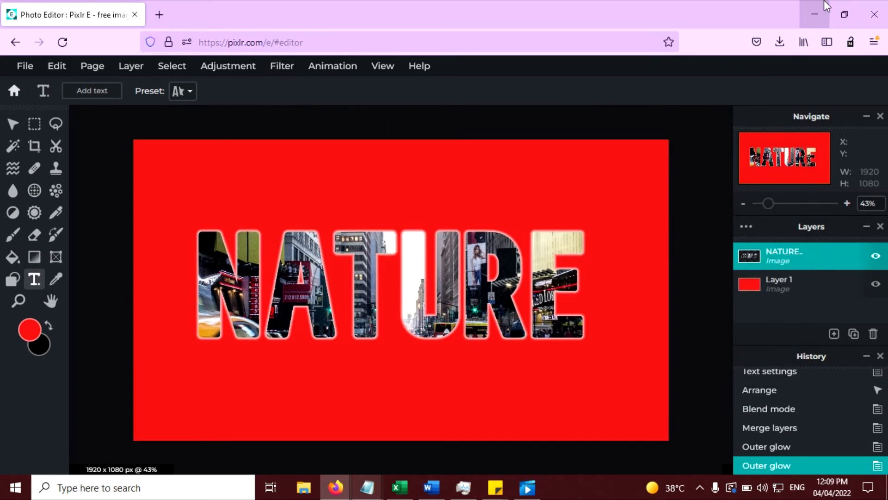